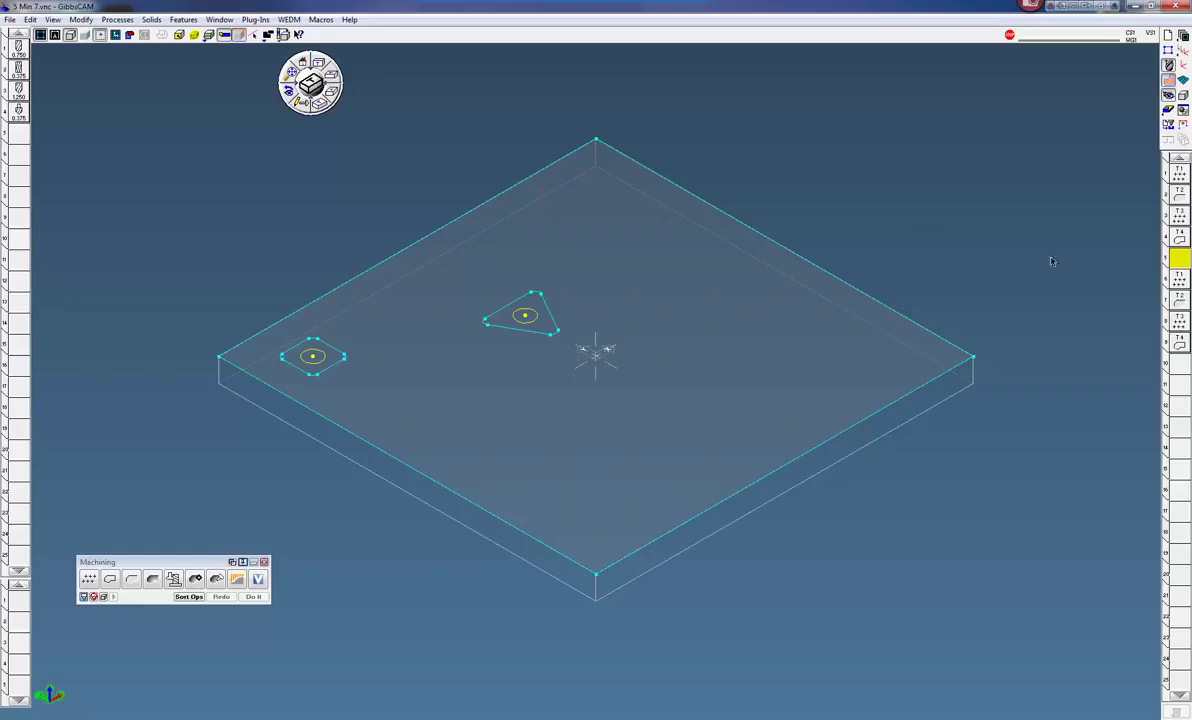
- Select Op 1, the first machining operation, in the operations list
click(1180, 172)
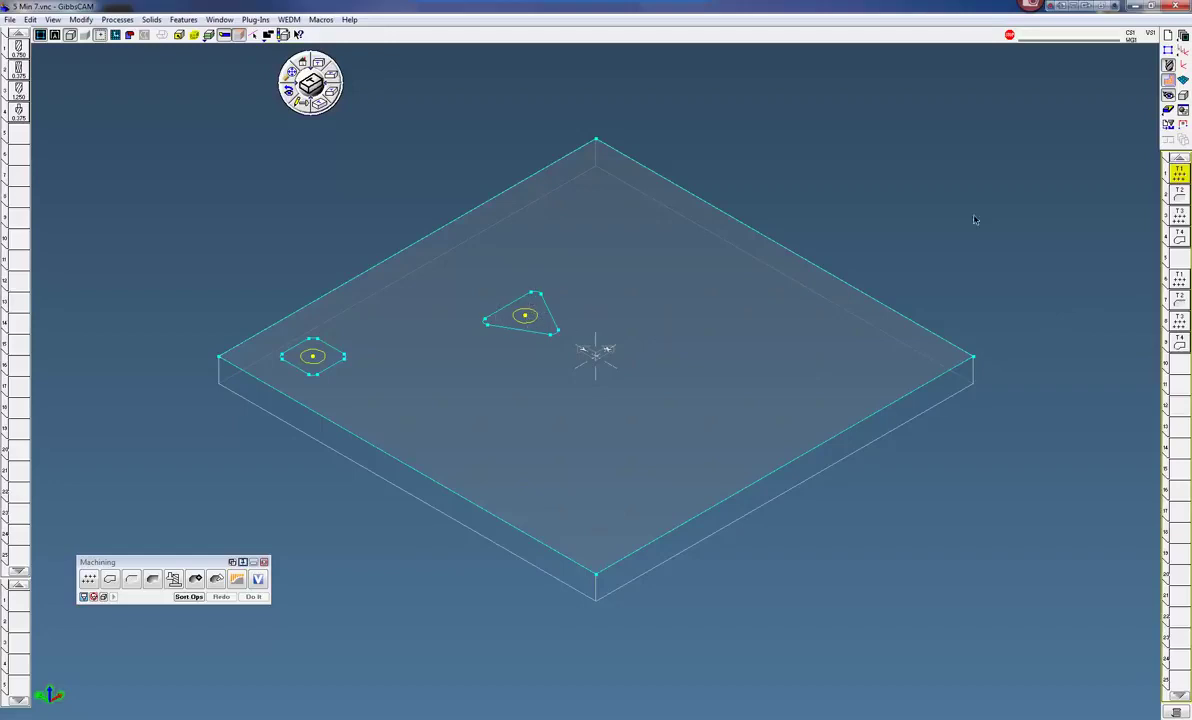
- Render the plate as solid stock with Ctrl+R and play the cut simulation of both pockets
key(ctrl+r)
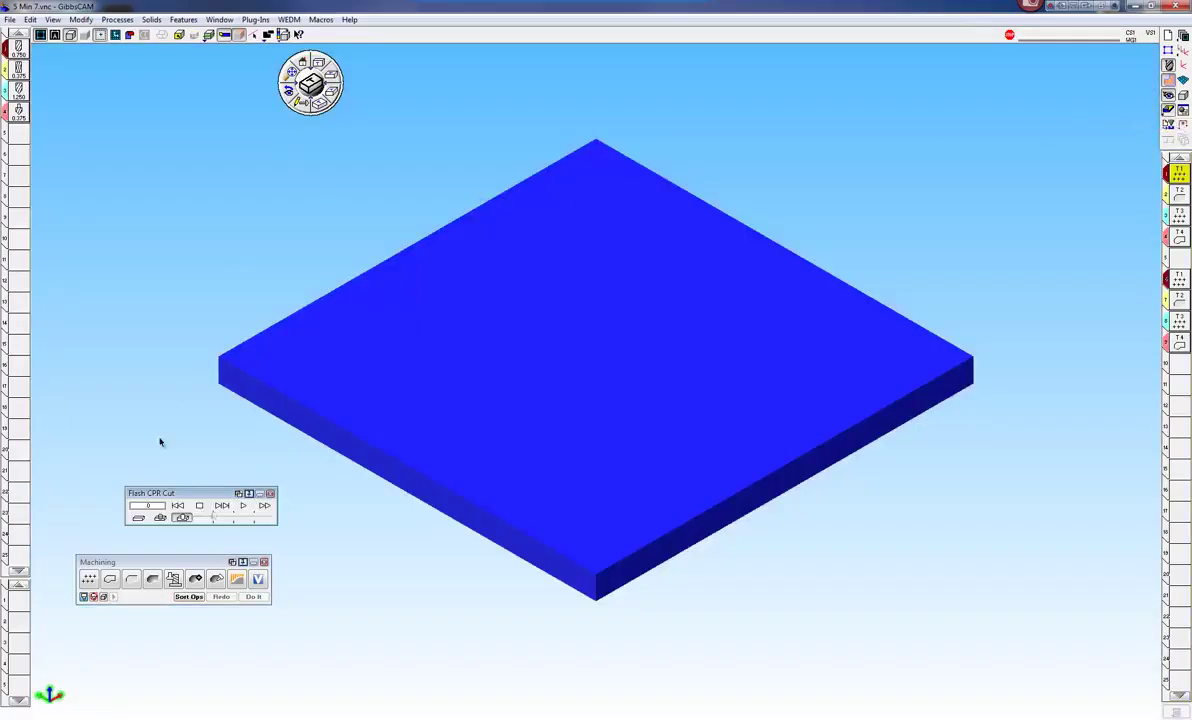
click(243, 506)
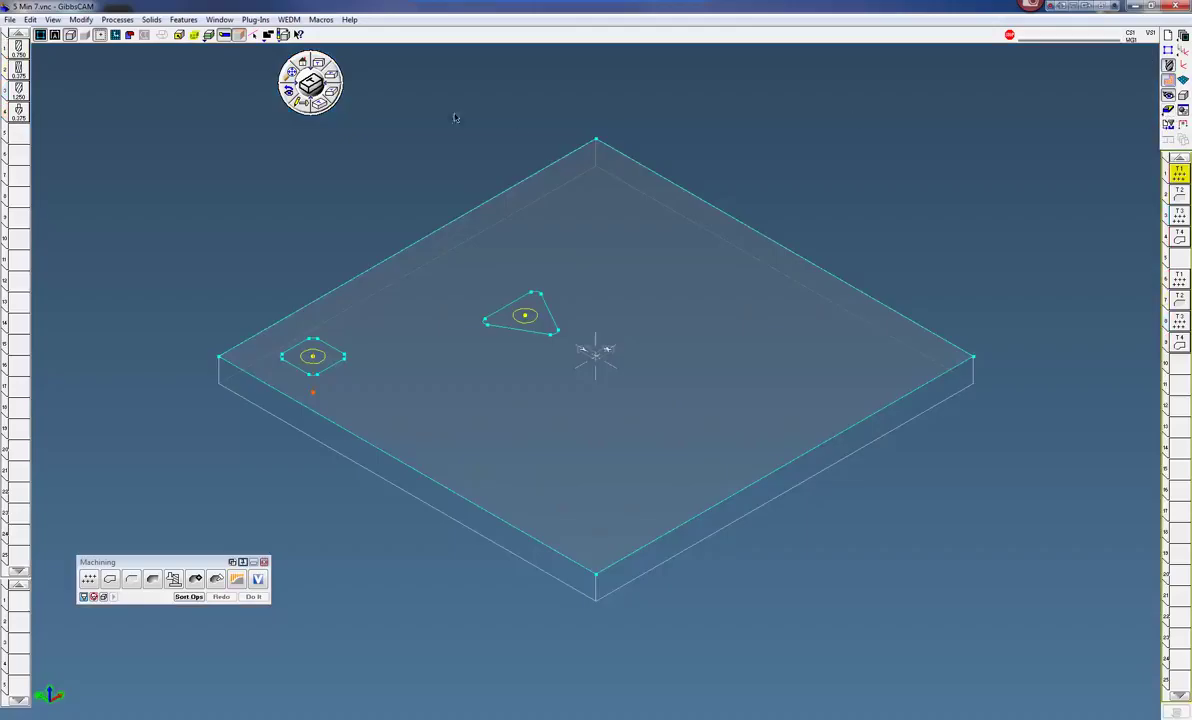
- View the part from Top, return to Isometric, and open the Plug-Ins menu
click(304, 64)
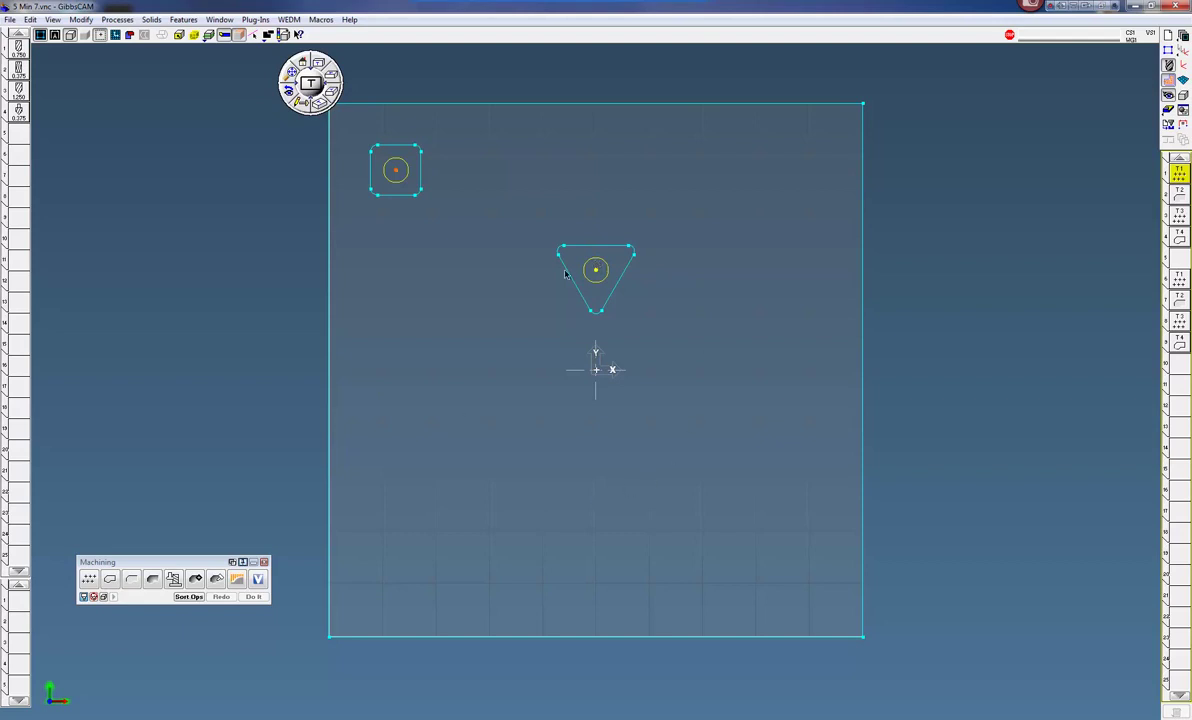
click(300, 98)
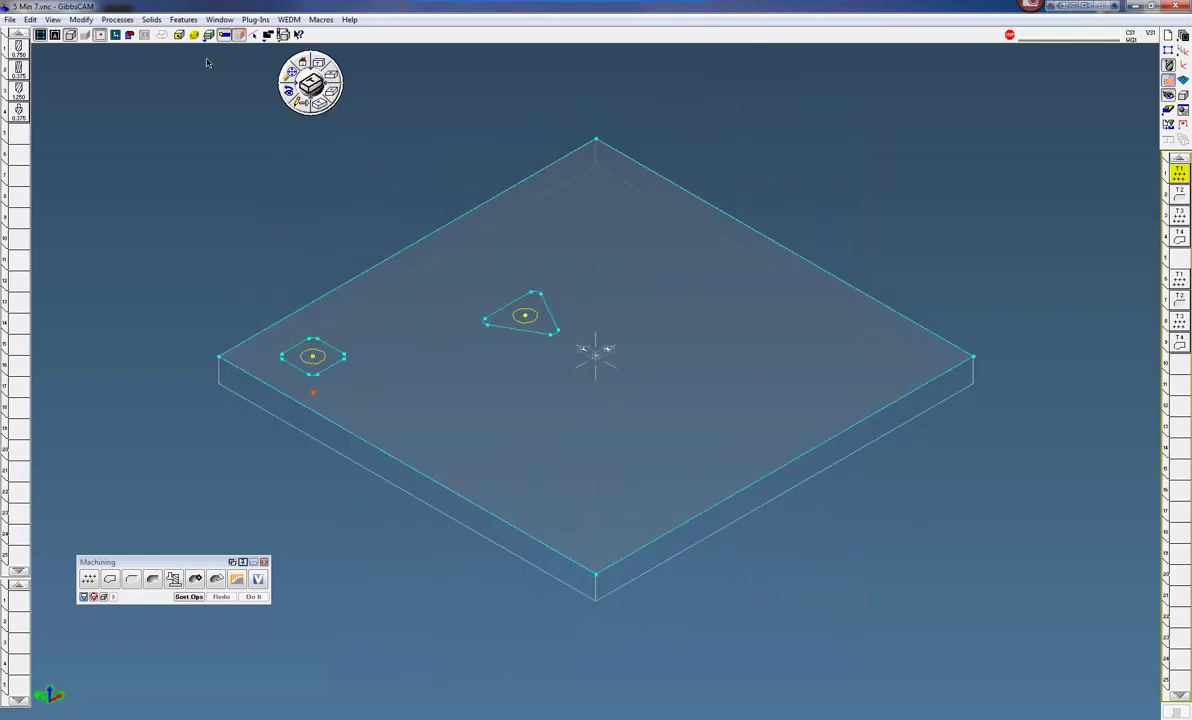
click(255, 19)
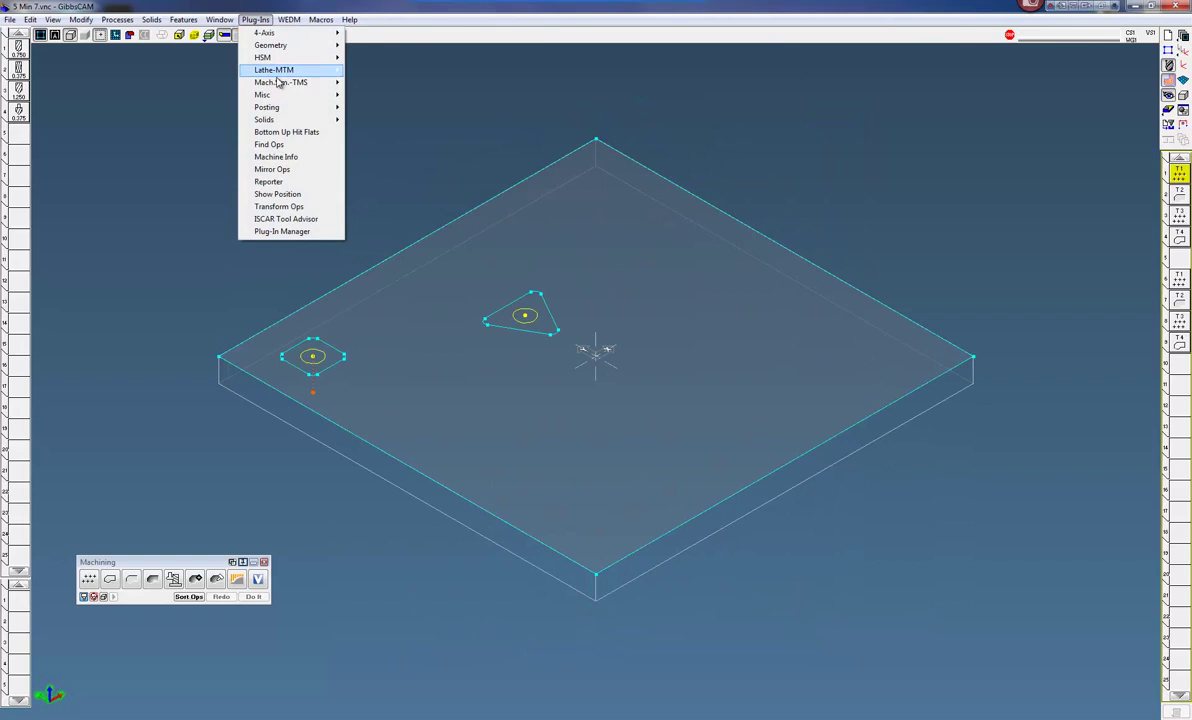
- Open Transform Ops set to Translate, Trans H 4, Transform In This CS
click(285, 207)
drag(253, 155, 268, 76)
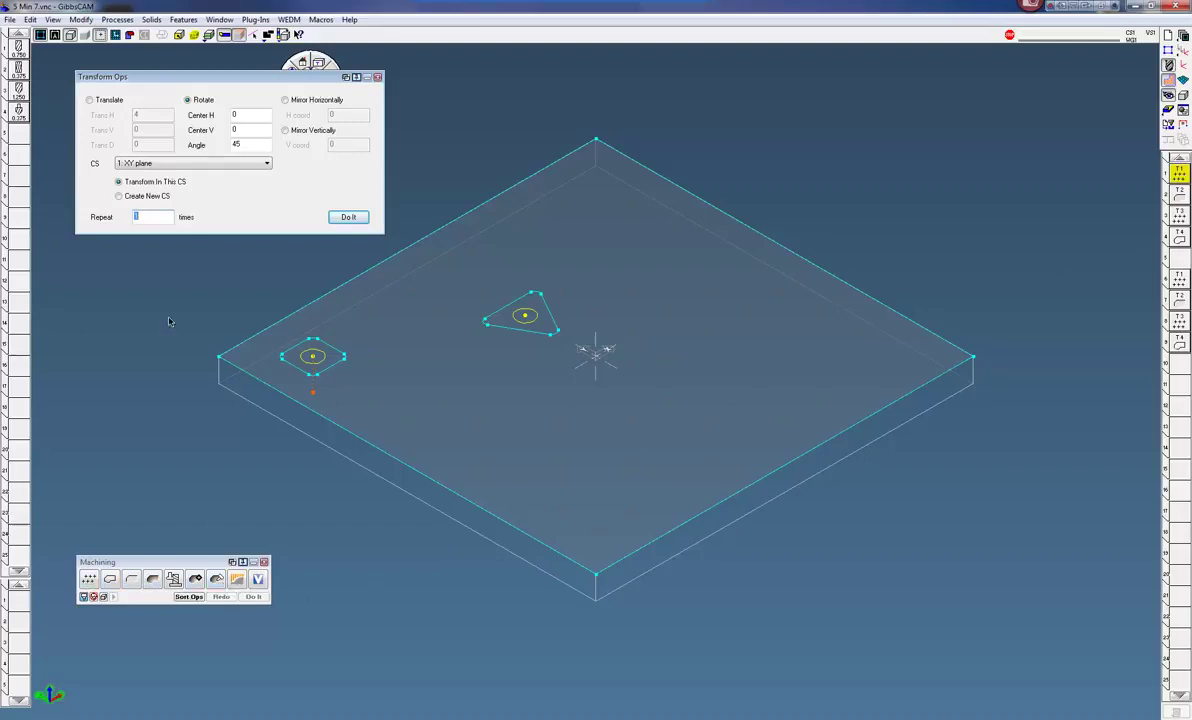
click(90, 100)
click(187, 100)
click(92, 100)
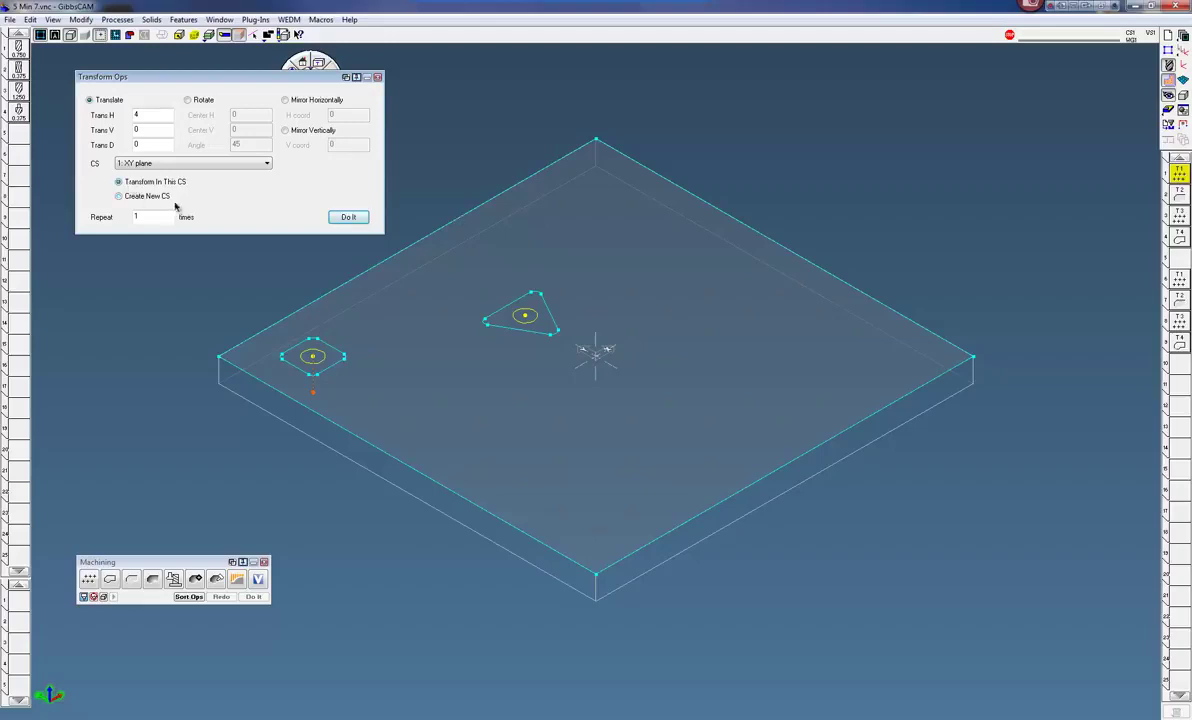
click(124, 182)
- Copy operations 1–4 three times, 4 units apart along H, with Repeat 3
drag(1179, 175, 1093, 245)
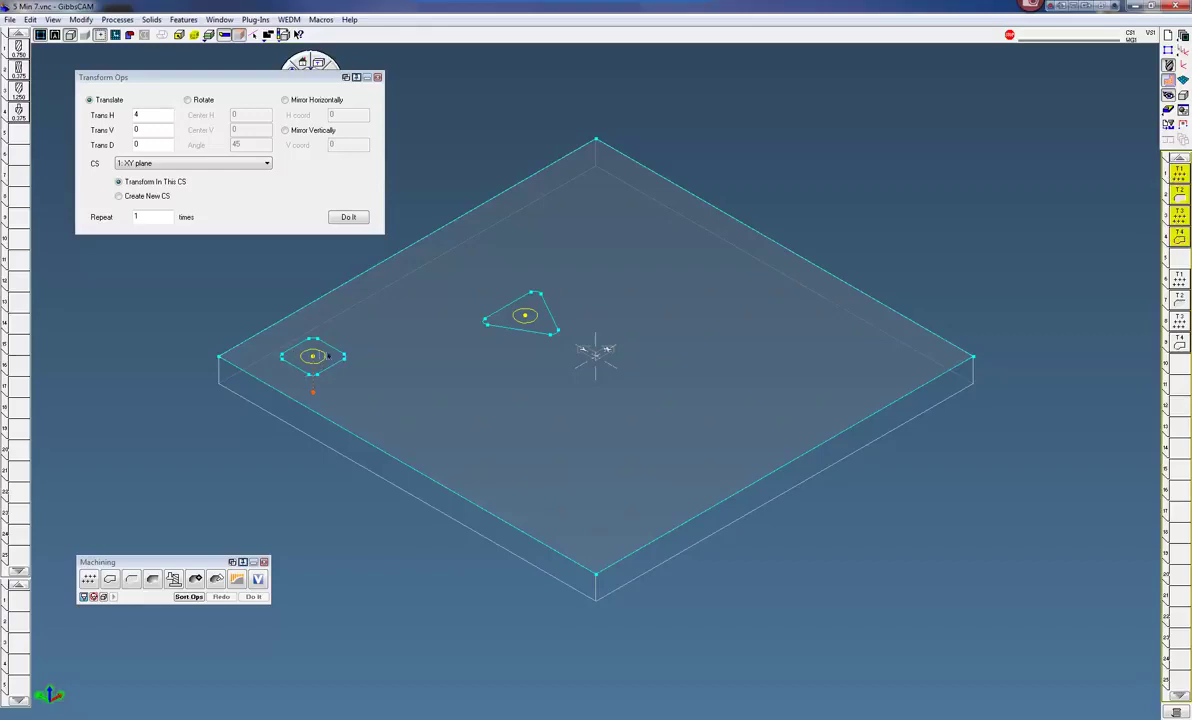
double_click(136, 115)
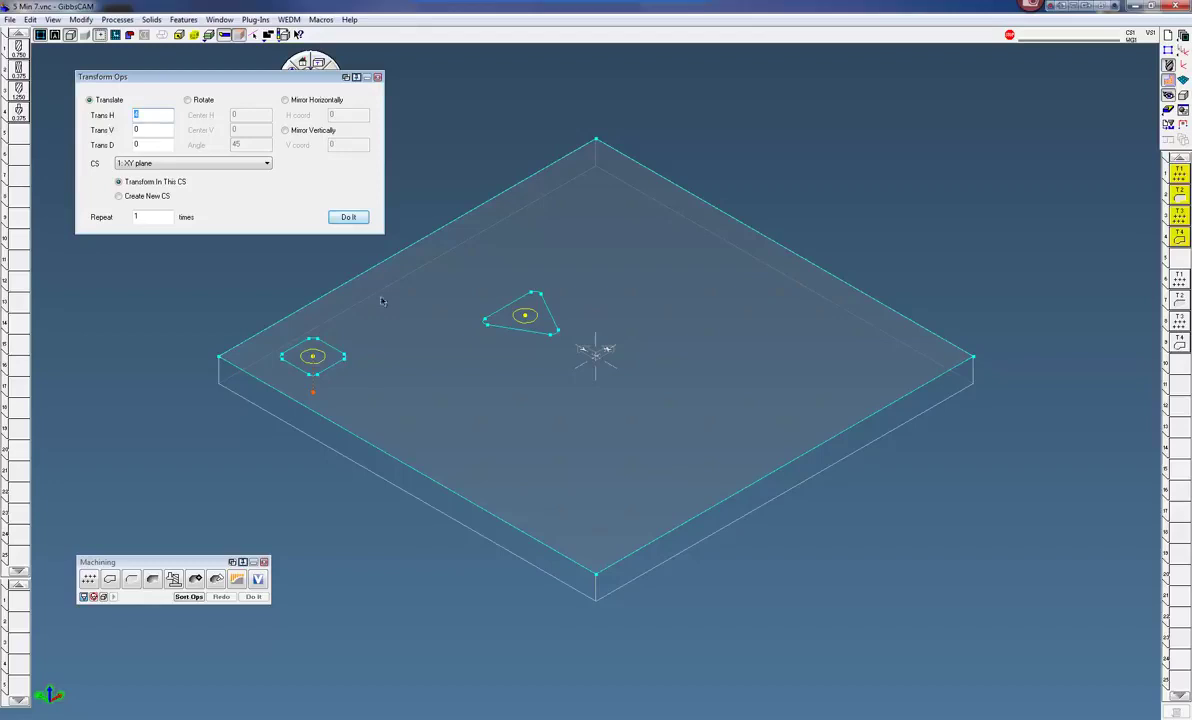
double_click(140, 217)
text(3)
click(347, 217)
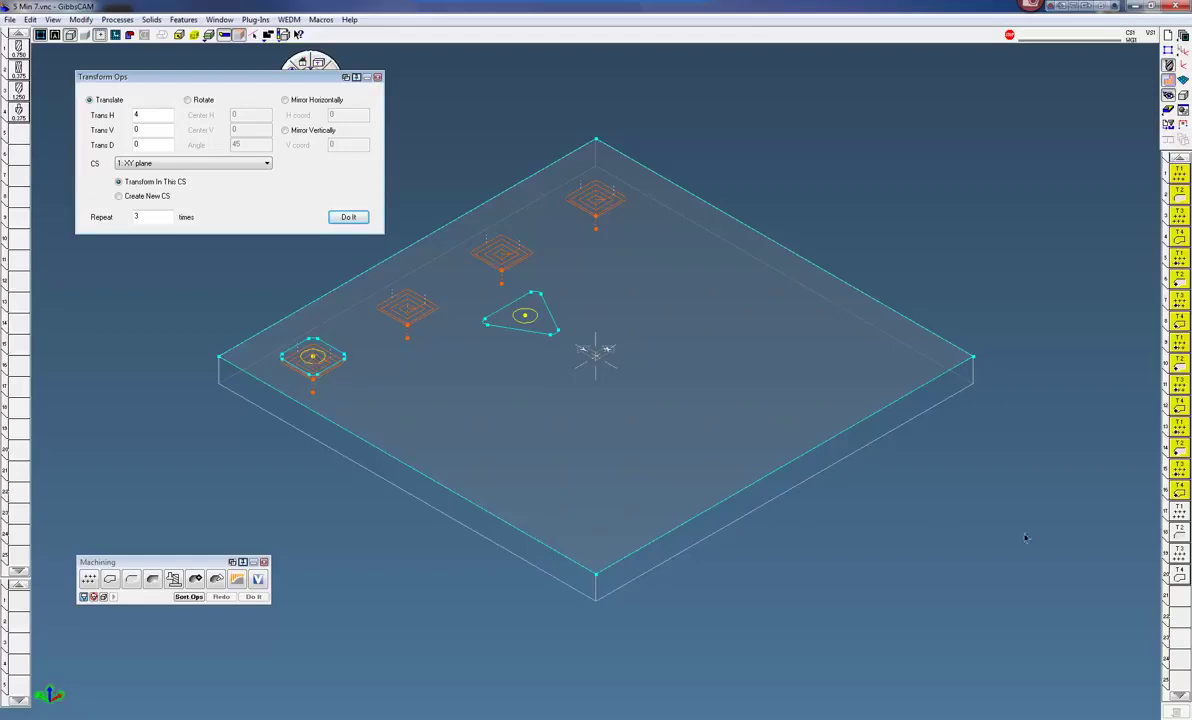
- Select the four triangle-pocket operations in the operations list
click(1179, 510)
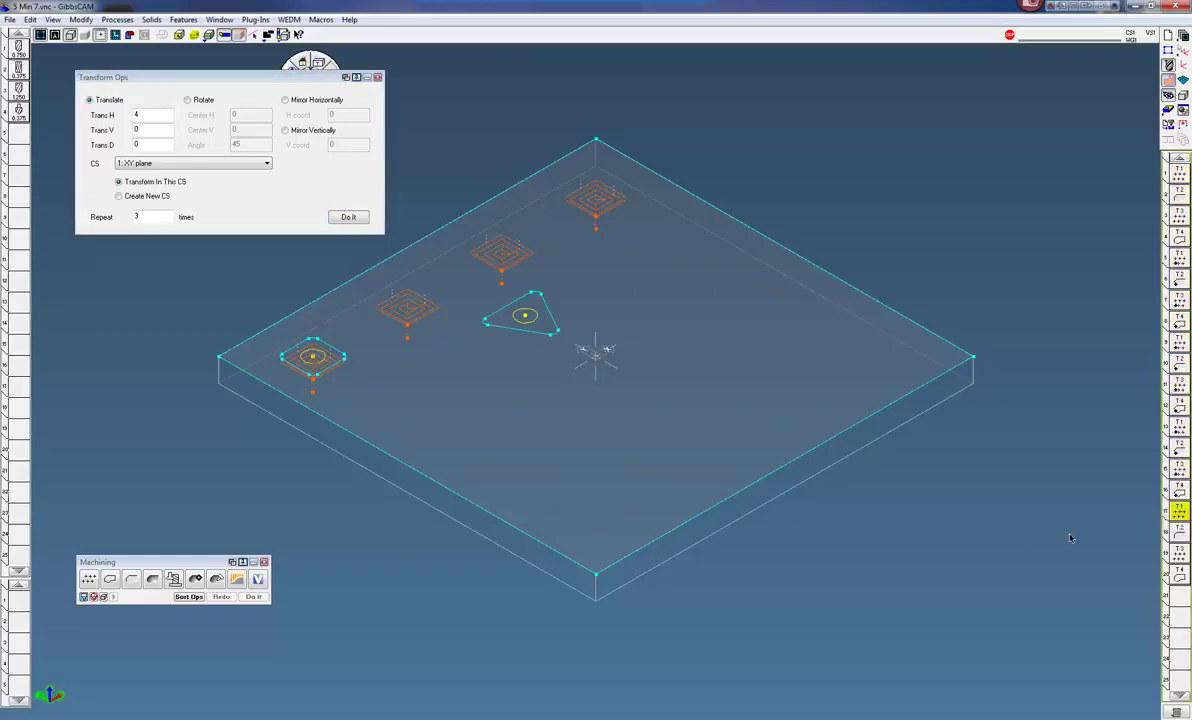
key(ctrl+z)
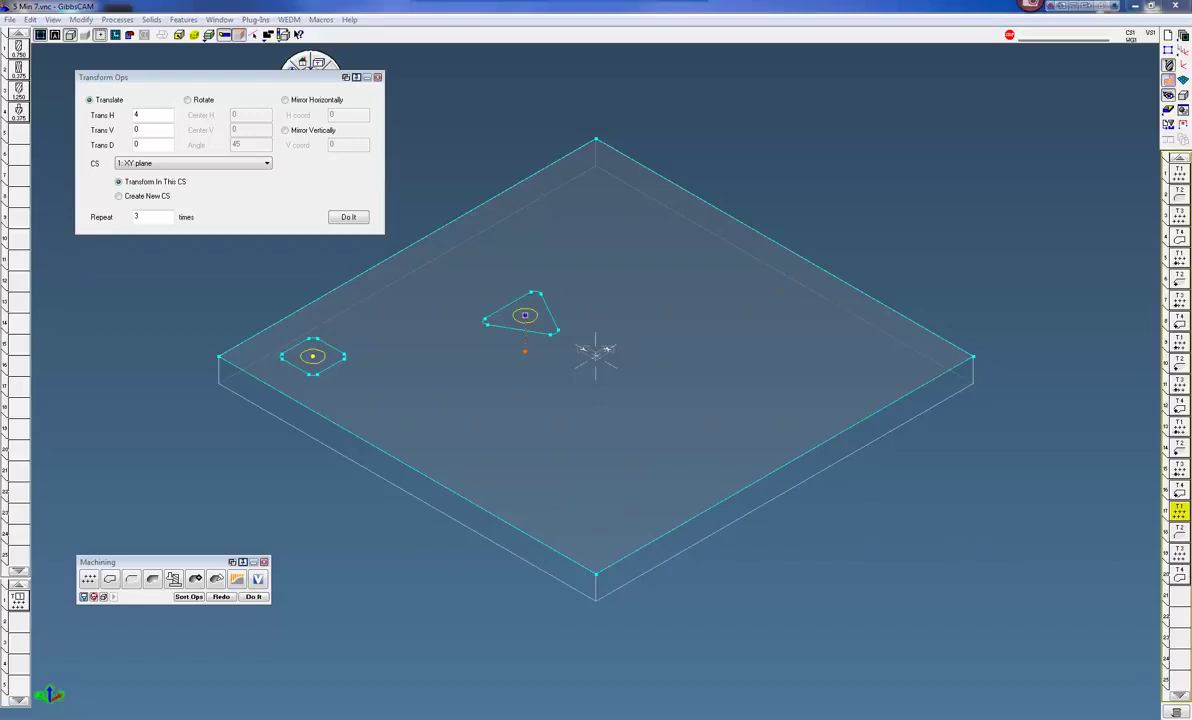
key(ctrl+y)
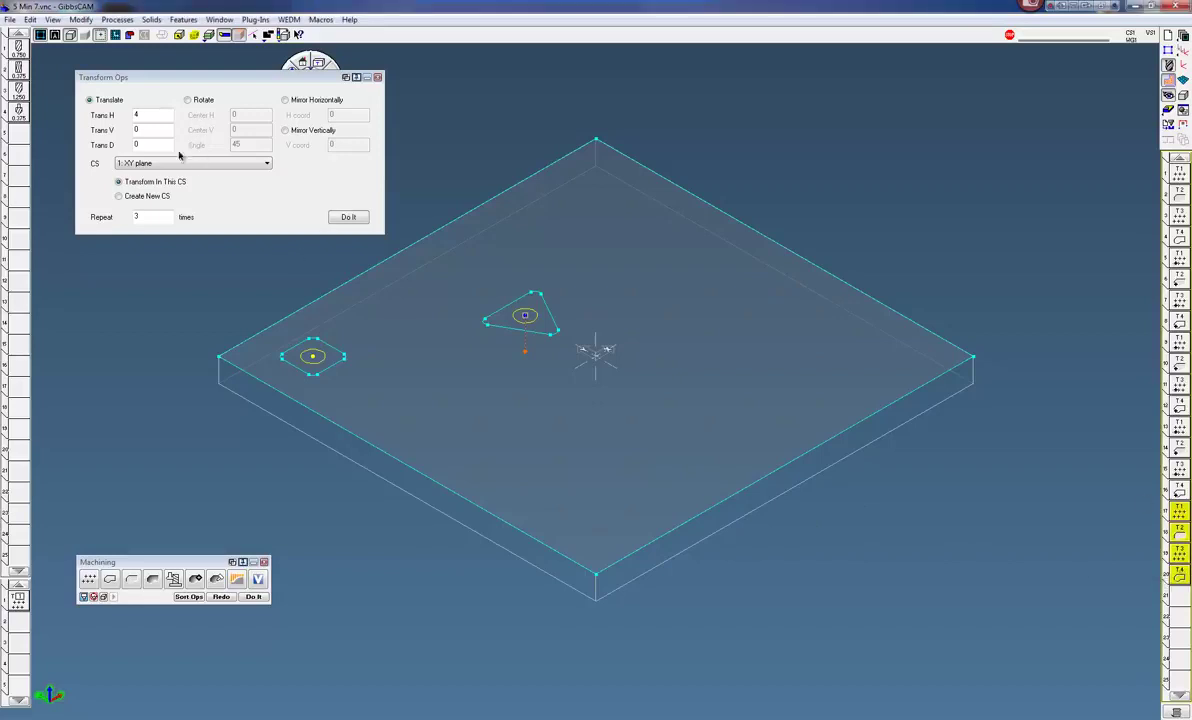
- Set Transform Ops to Rotate about centre 0,0 by 45° with Repeat 7
click(189, 100)
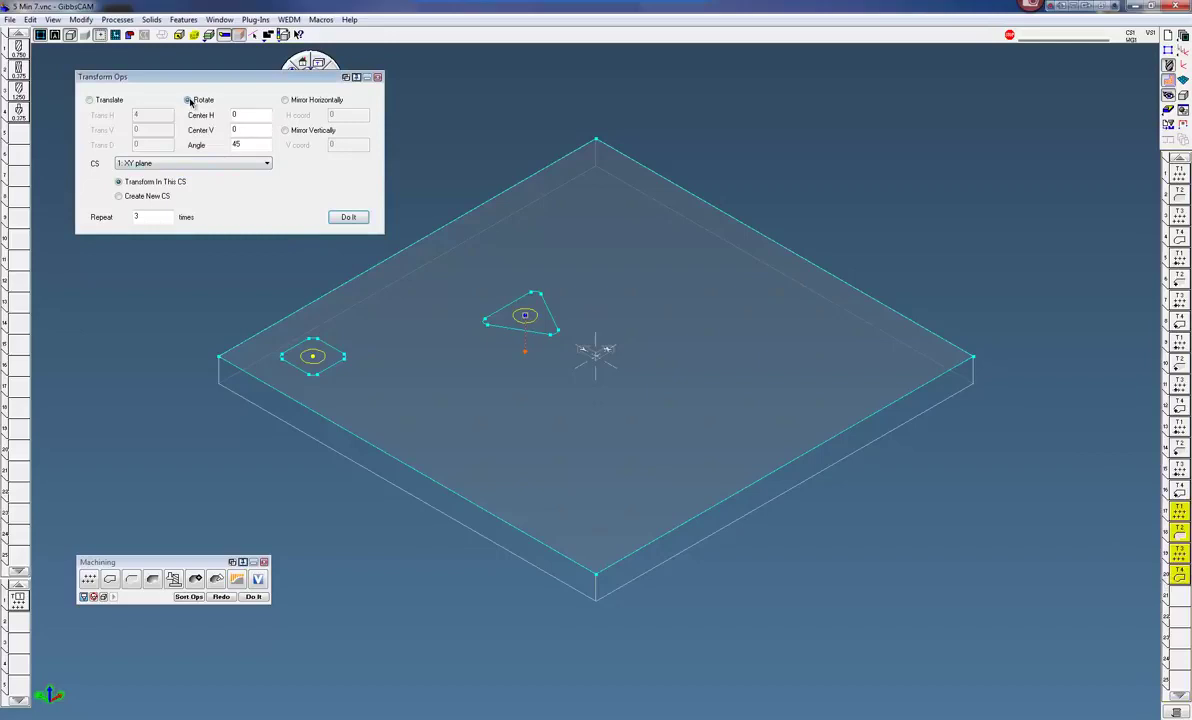
click(245, 118)
click(244, 131)
double_click(236, 145)
double_click(150, 217)
text(7)
- Apply the 45° rotation to form eight triangle pockets, then launch Flash CPR Cut
click(349, 218)
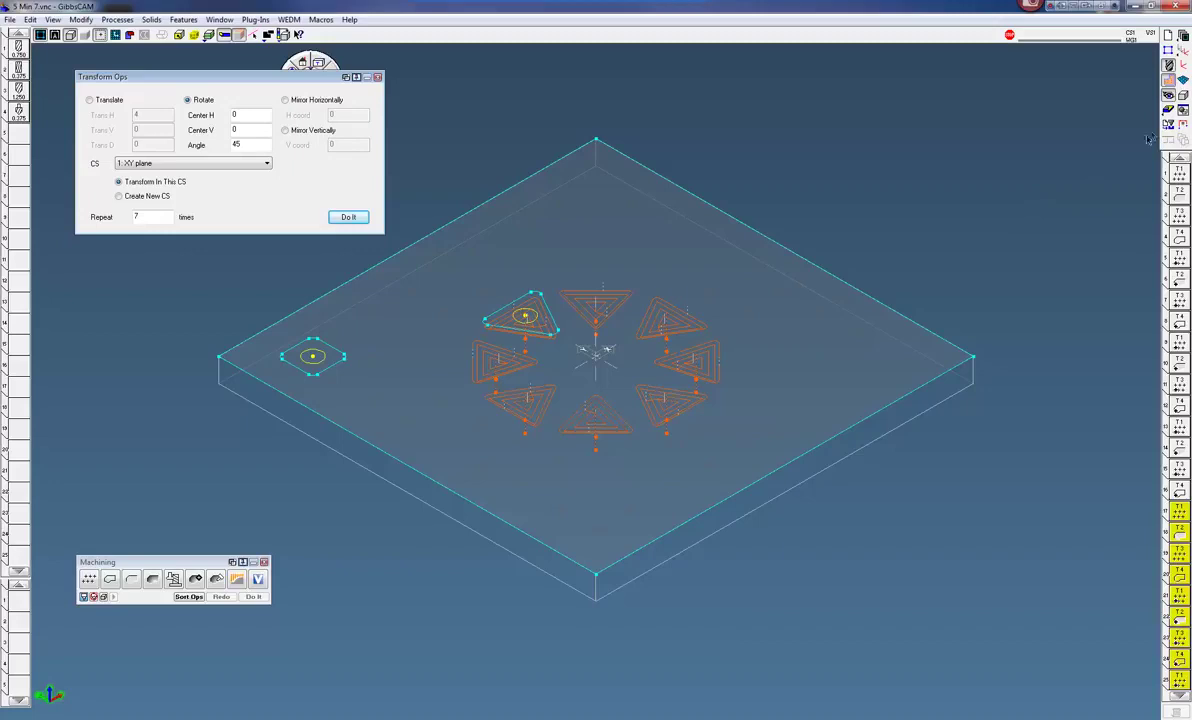
click(1168, 80)
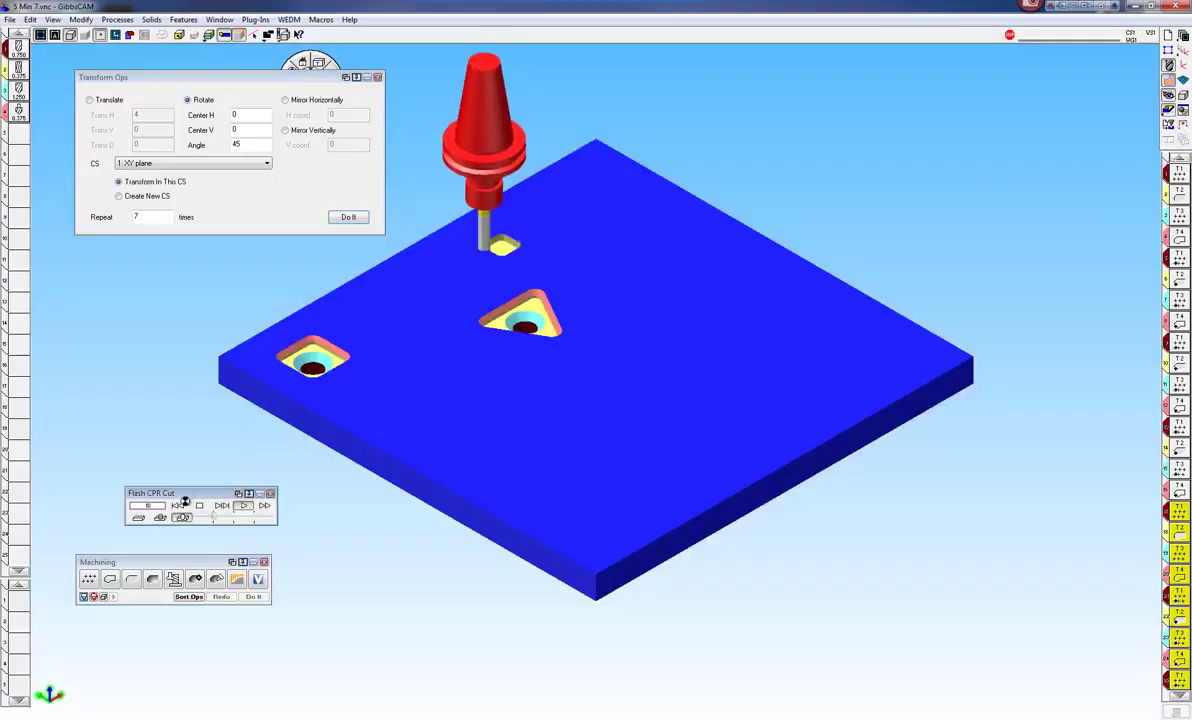
- Rewind to blank stock and play the full simulation of square and triangle pockets
click(179, 505)
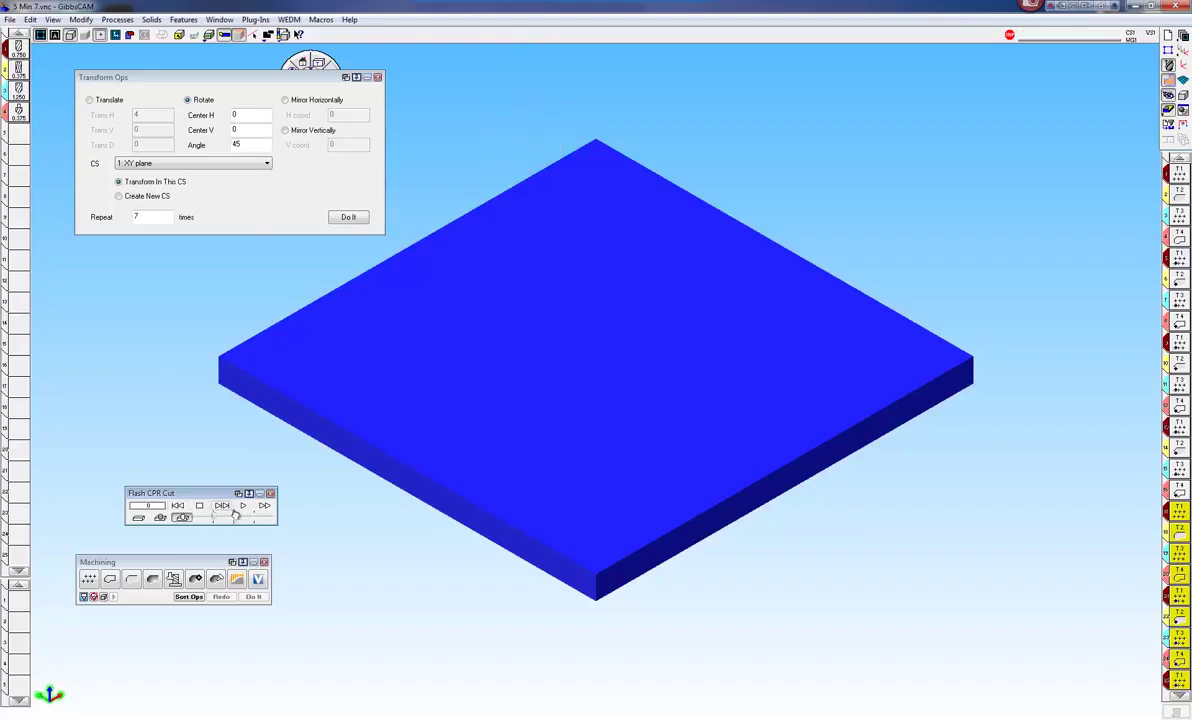
click(243, 505)
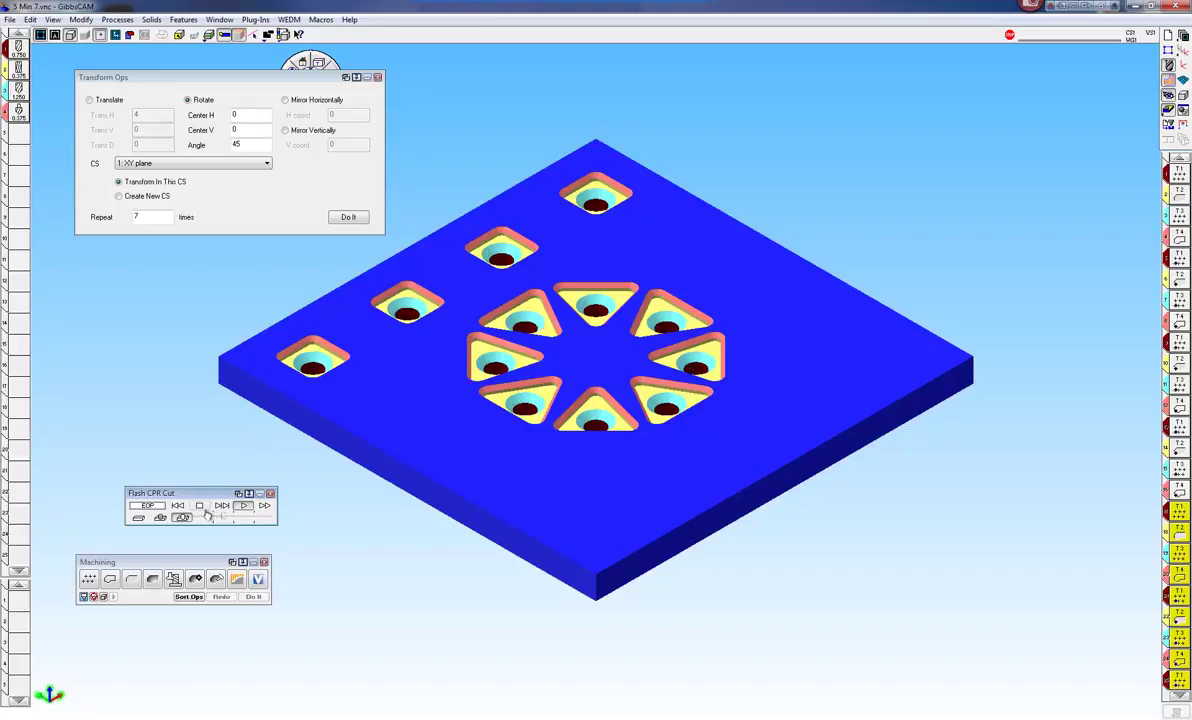
- Stop the simulation, run Sort Ops by tool, then rewind and replay the cut
click(201, 506)
click(189, 597)
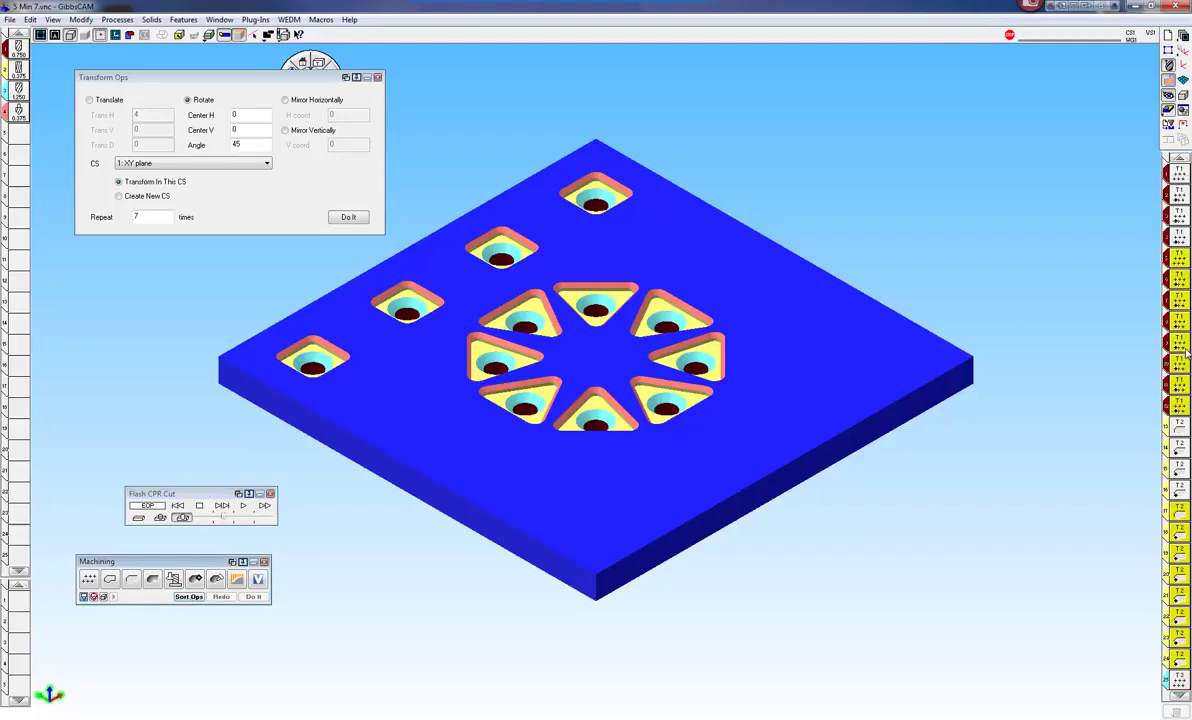
click(177, 506)
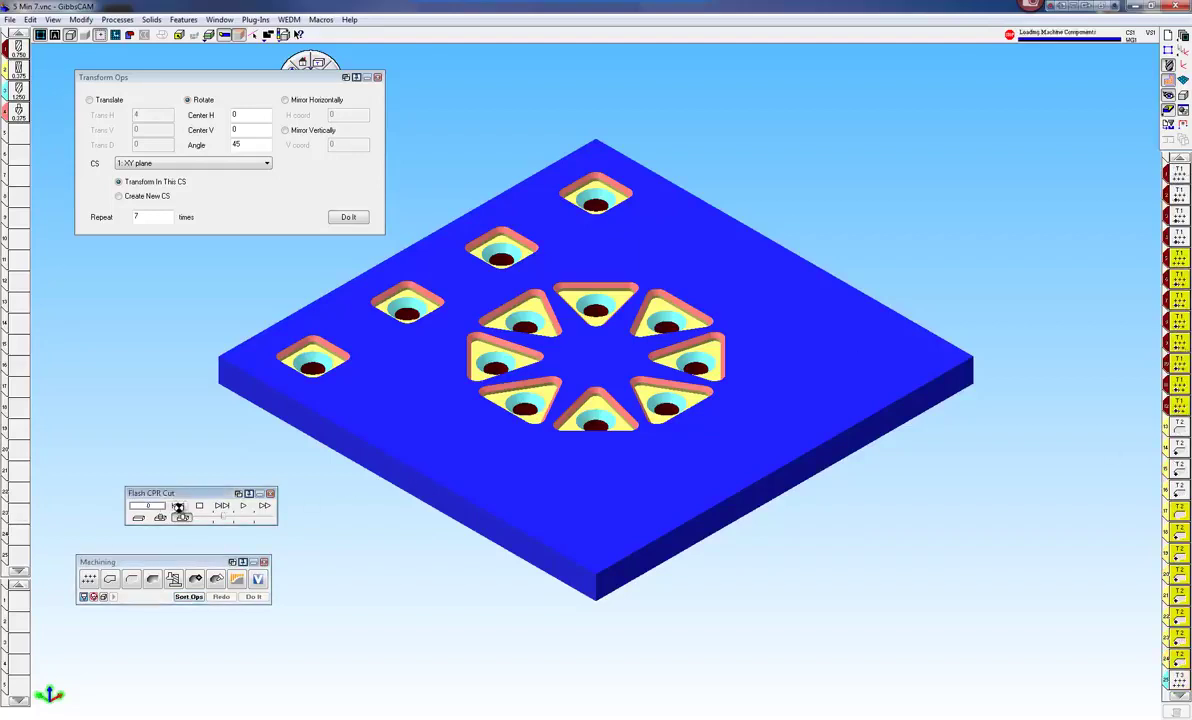
click(243, 507)
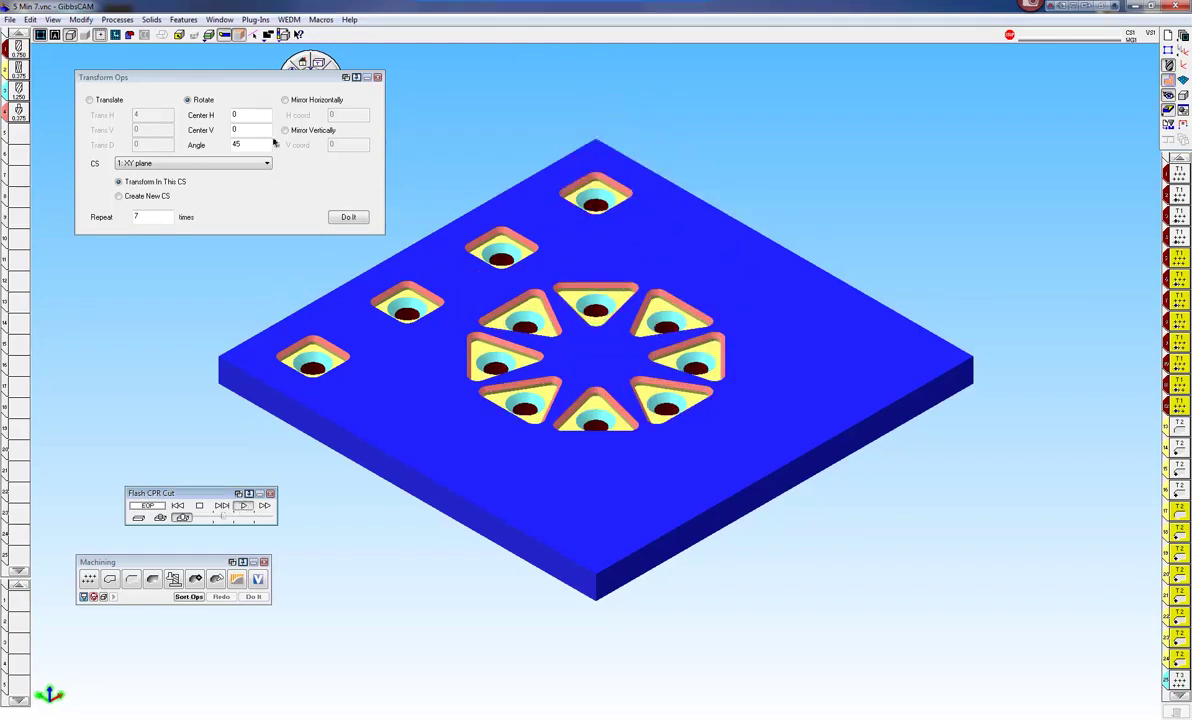
drag(309, 77, 272, 124)
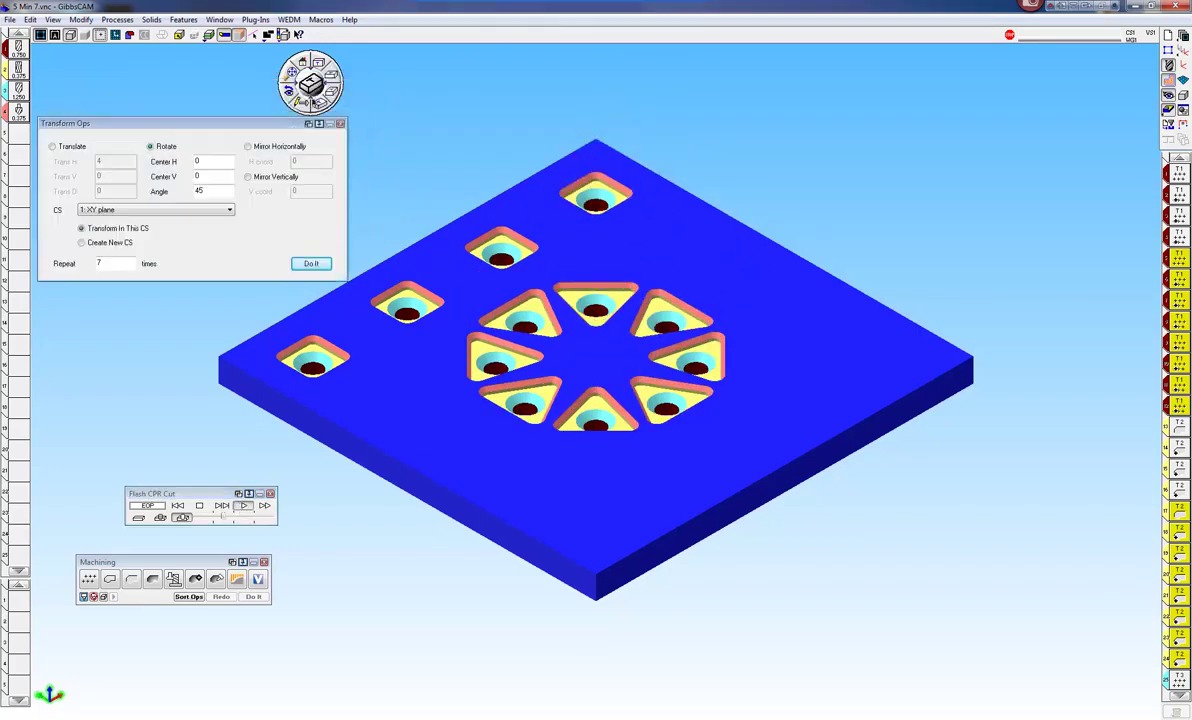
click(298, 64)
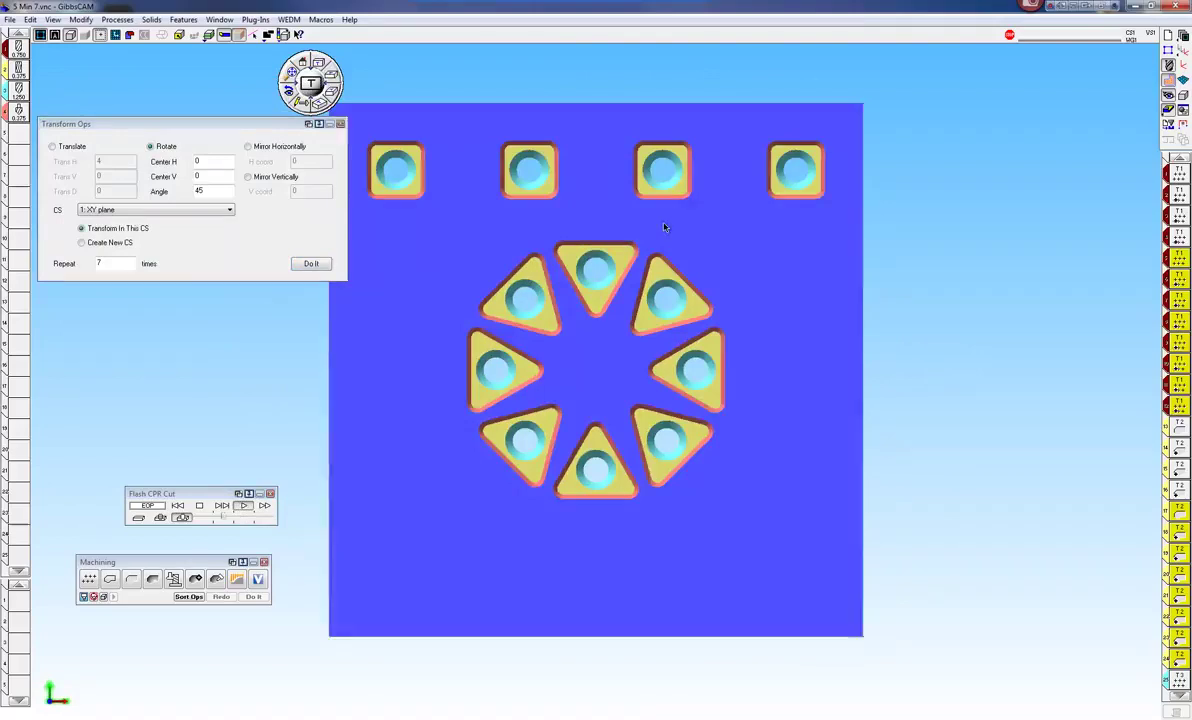
scroll(662, 220, down, 1)
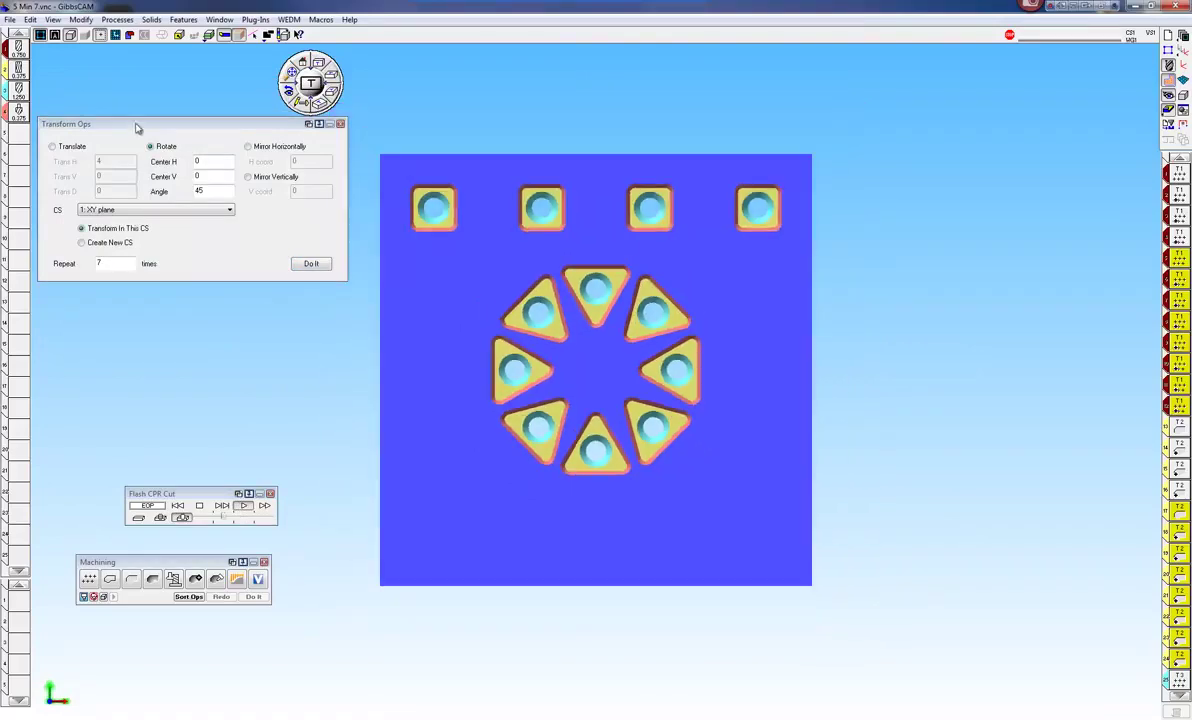
drag(134, 128, 146, 138)
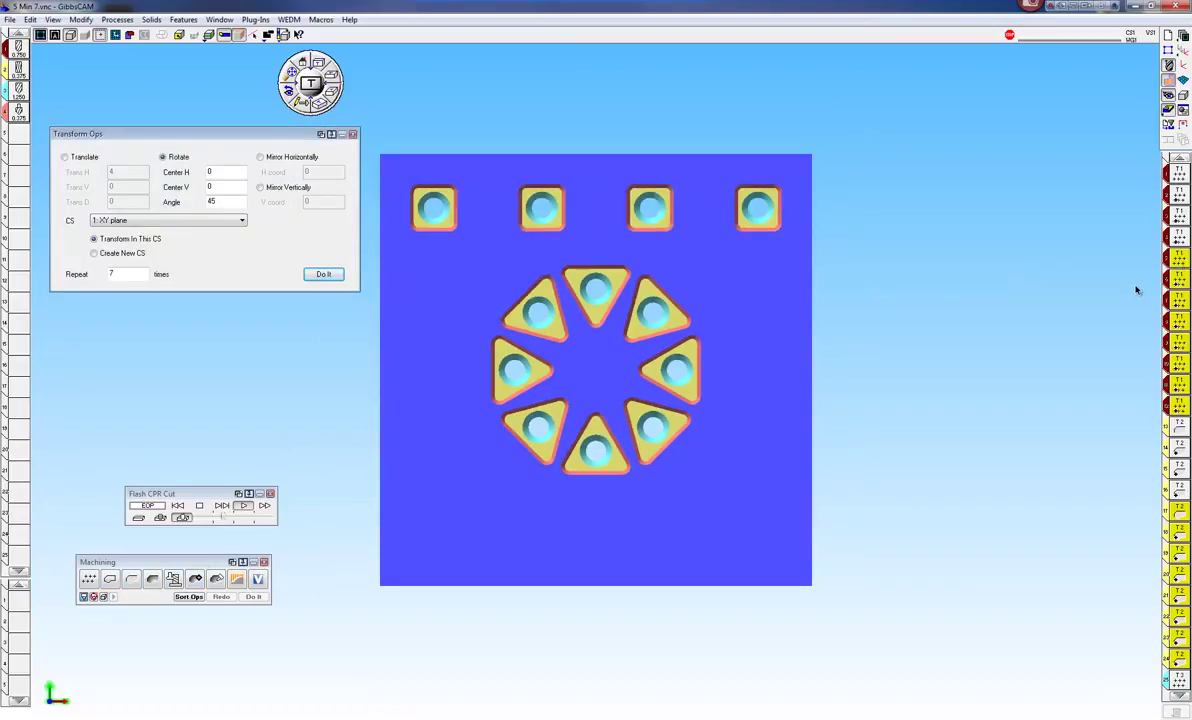
click(318, 102)
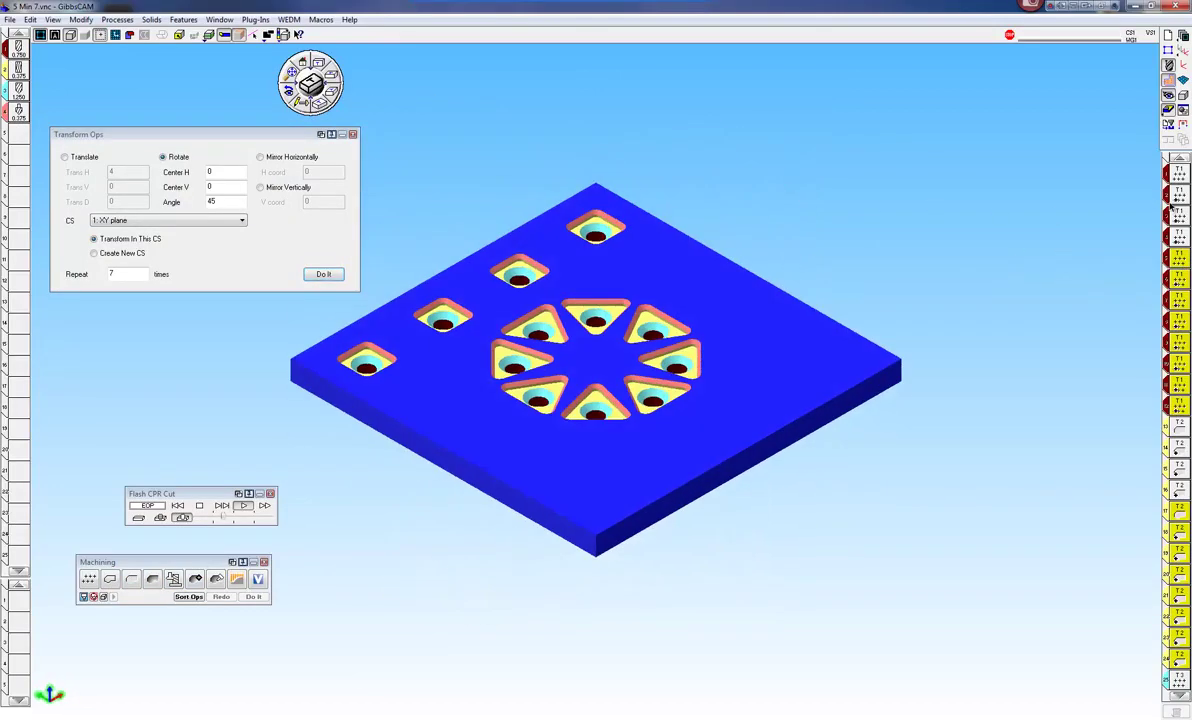
click(1180, 178)
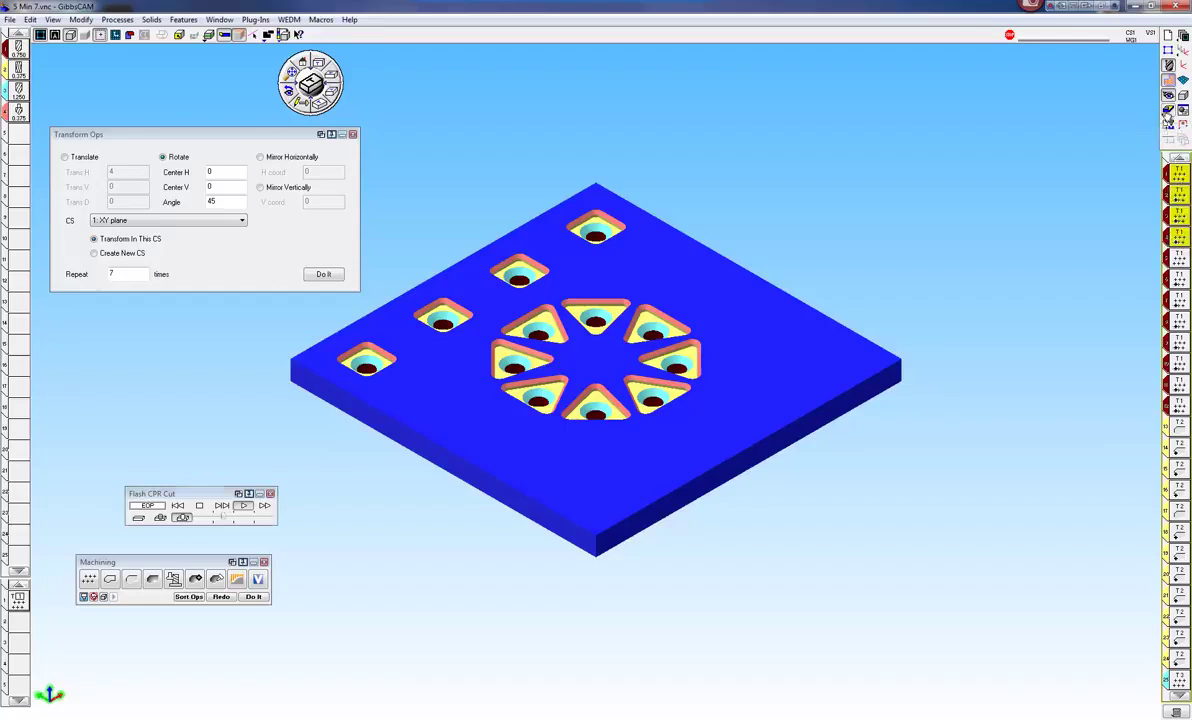
- Leave Flash CPR Cut for the wireframe geometry view and close Transform Ops
click(1168, 117)
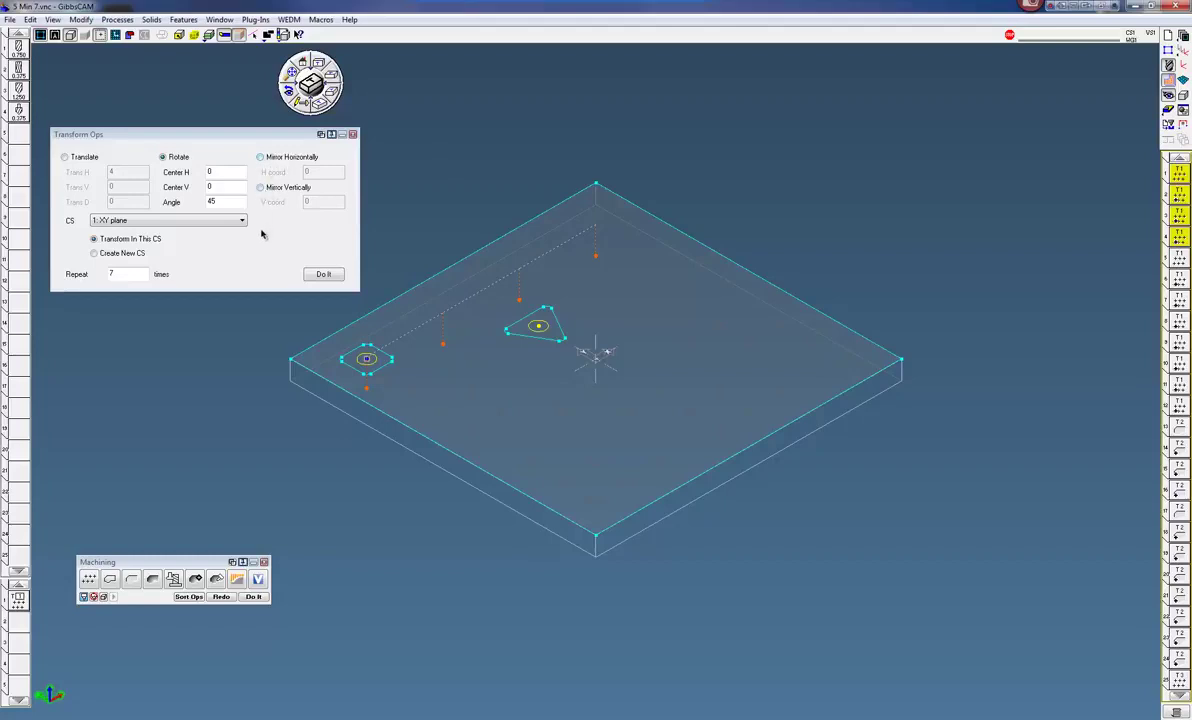
click(352, 134)
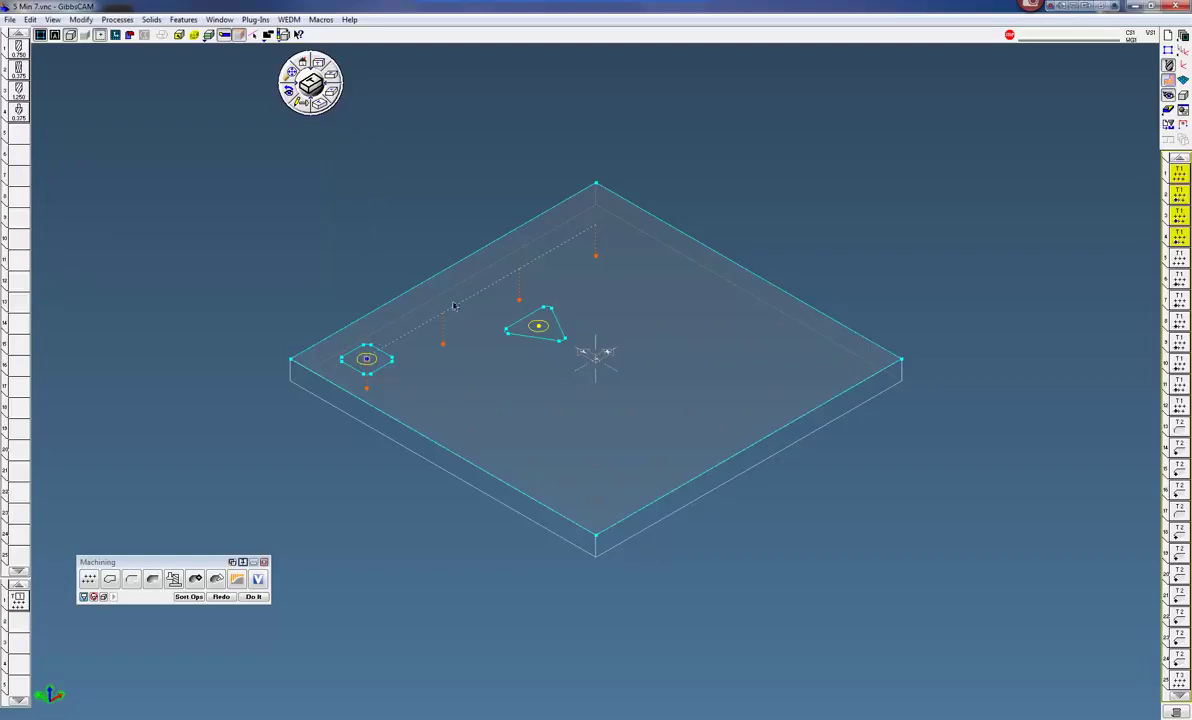